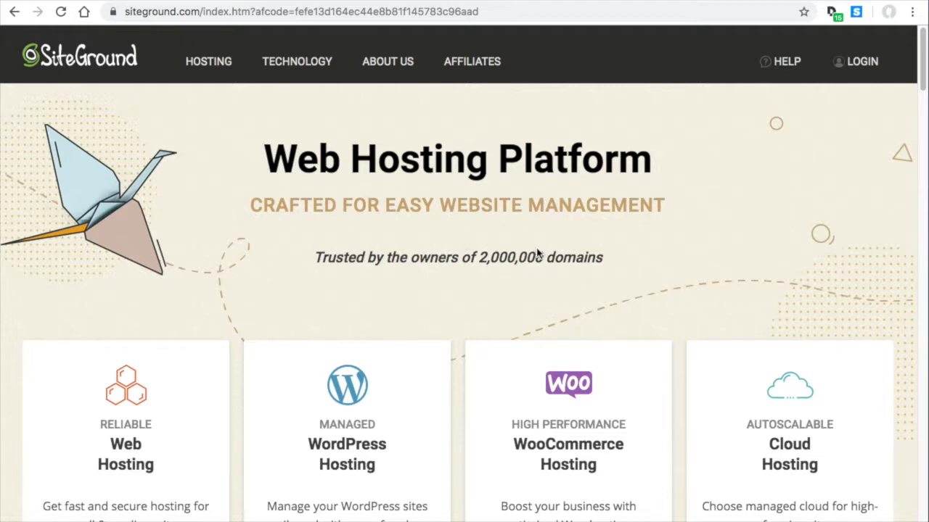
Step: Get started with the managed WordPress Hosting option to open its plans
{"action": "scroll", "coordinate": [539, 254], "scroll_direction": "down", "scroll_amount": 1}
{"action": "scroll", "coordinate": [539, 251], "scroll_direction": "down", "scroll_amount": 3}
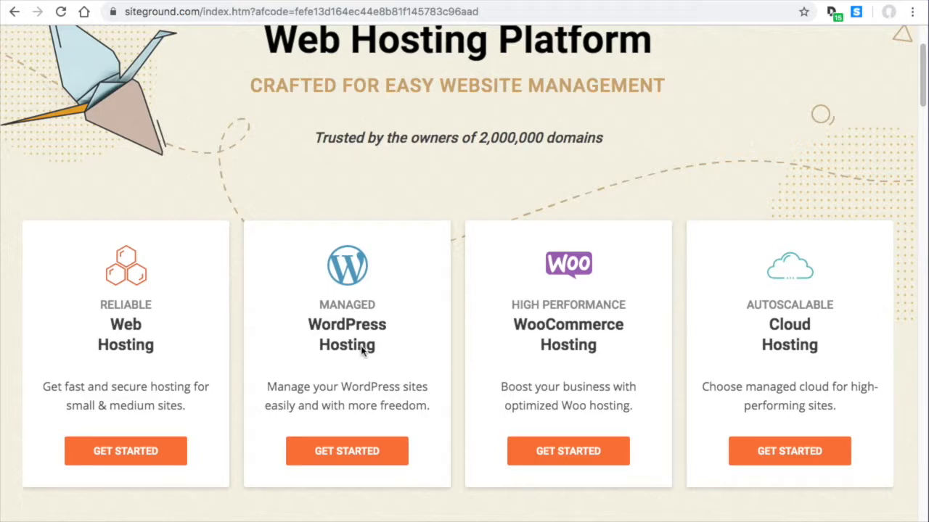
{"action": "scroll", "coordinate": [391, 340], "scroll_direction": "down", "scroll_amount": 1}
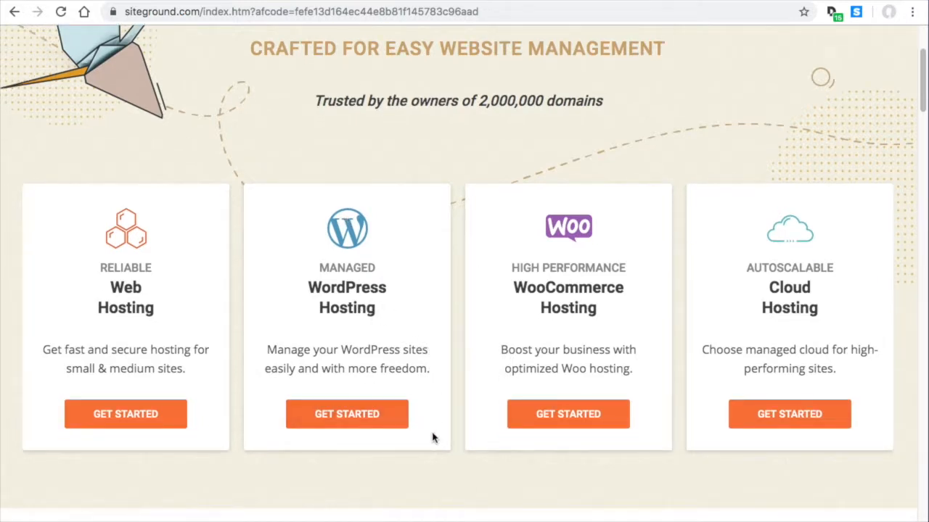
{"action": "left_click", "coordinate": [382, 422]}
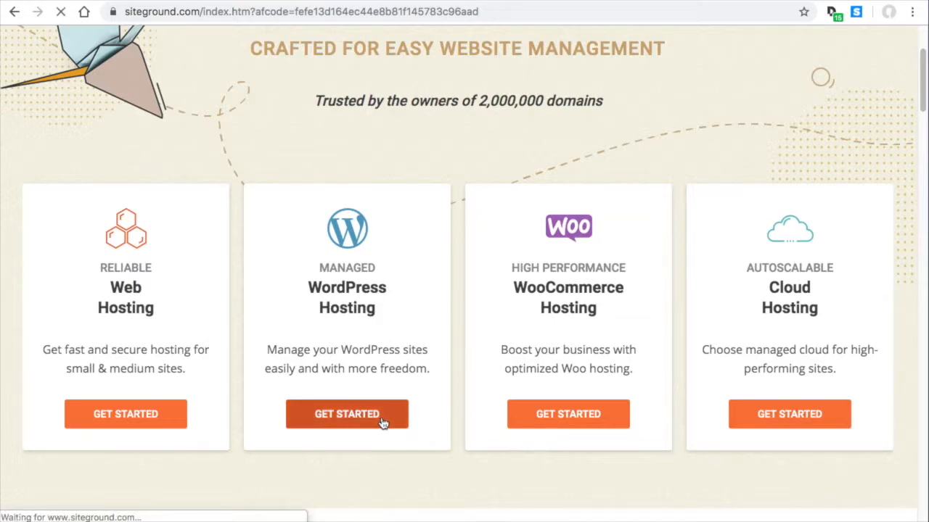
Step: Compare the website allowances of the StartUp and GrowBig plans, and choose the StartUp plan
{"action": "scroll", "coordinate": [463, 282], "scroll_direction": "down", "scroll_amount": 4}
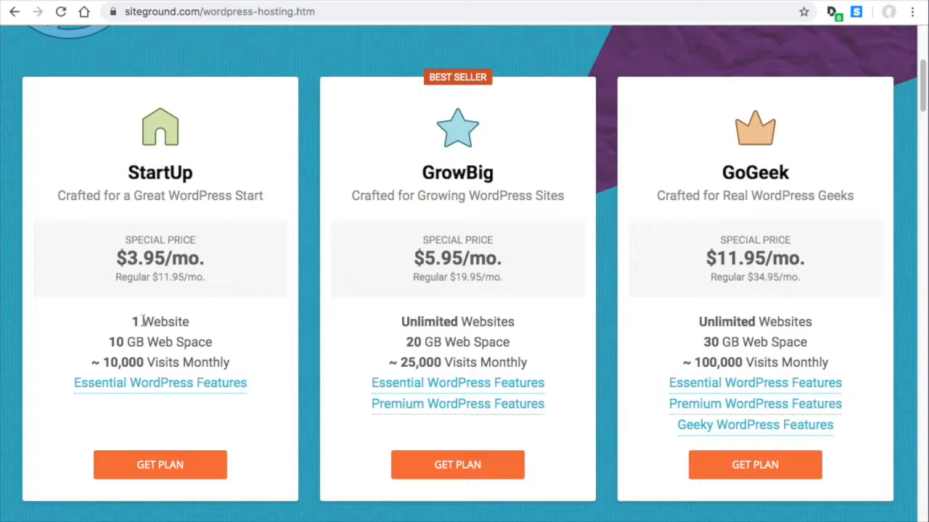
{"action": "left_click_drag", "start_coordinate": [133, 322], "coordinate": [192, 324]}
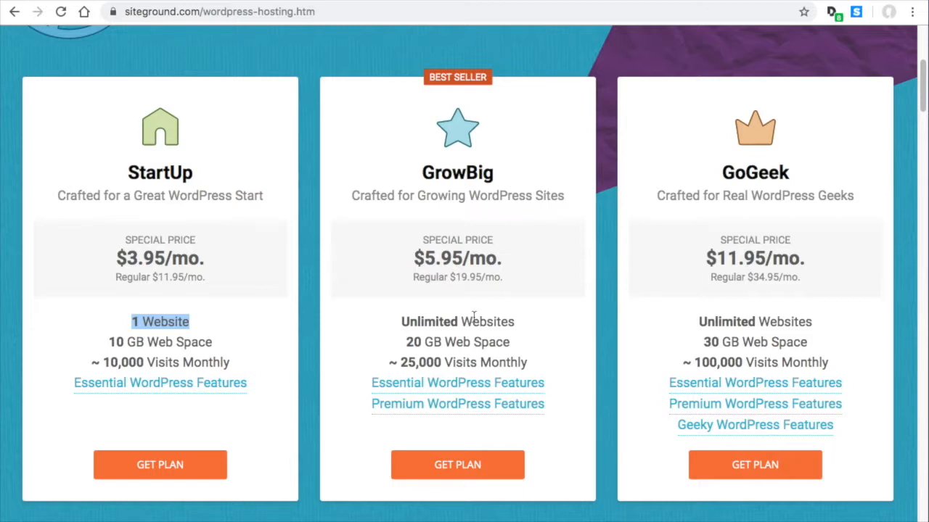
{"action": "left_click_drag", "start_coordinate": [417, 322], "coordinate": [495, 322]}
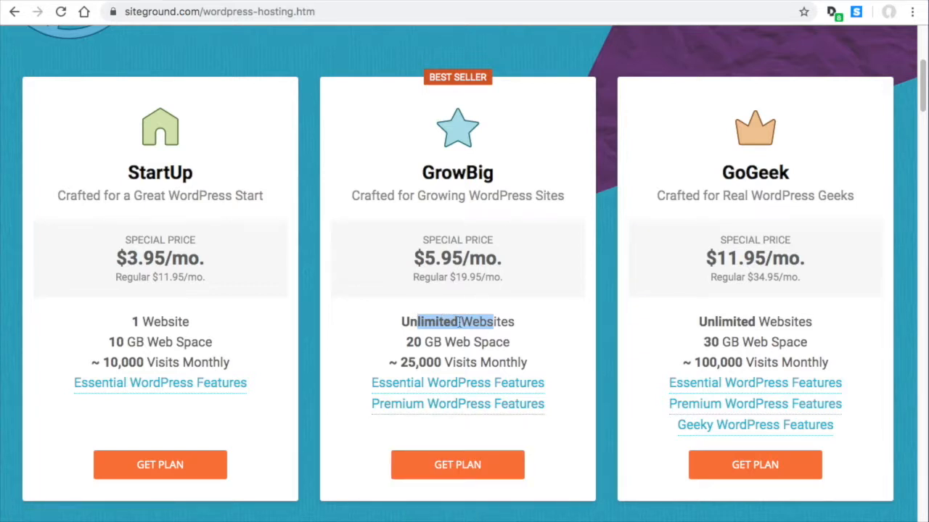
{"action": "left_click", "coordinate": [170, 463]}
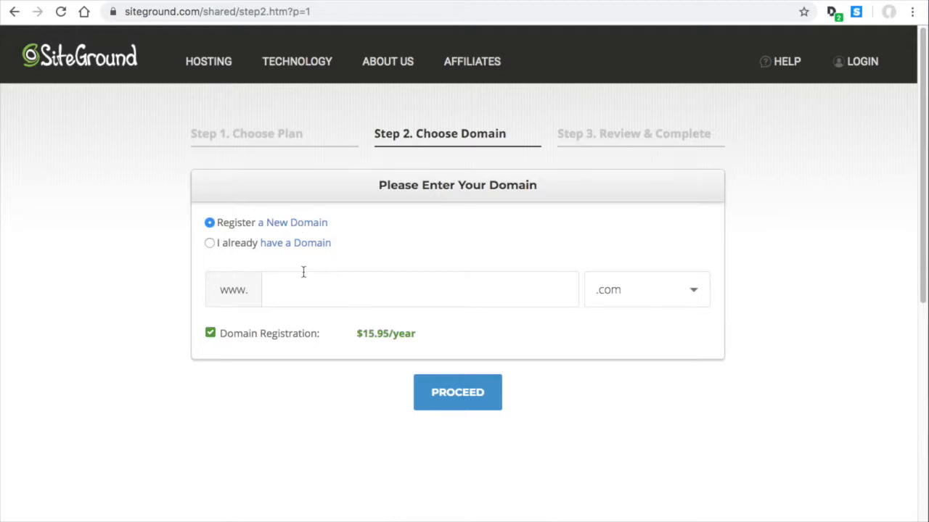
Step: Choose greatbusinesssite.com as the new domain to register and proceed to the order review
{"action": "left_click", "coordinate": [356, 280]}
{"action": "type", "text": "greatbusinesssit"}
{"action": "left_click", "coordinate": [460, 392]}
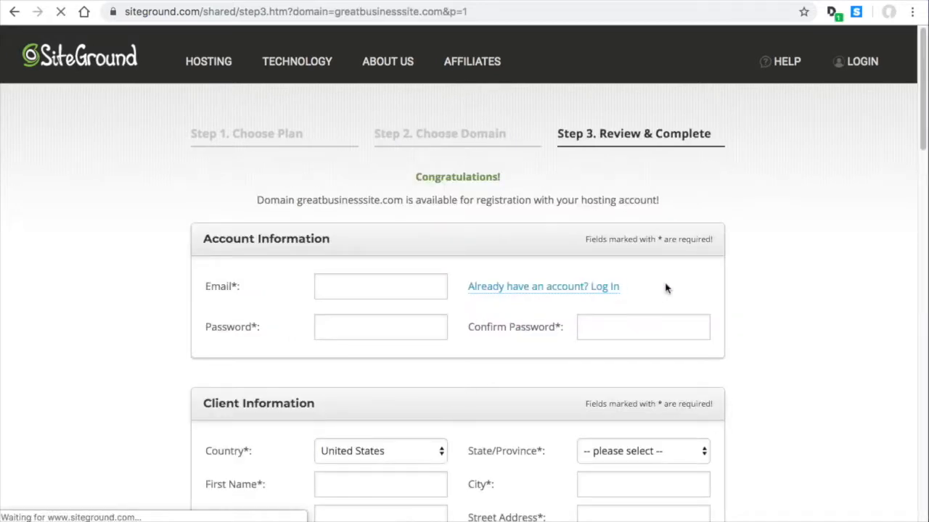
Step: Go through the account, client and purchase sections of the order form, and add the Domain Privacy extra service
{"action": "scroll", "coordinate": [740, 269], "scroll_direction": "down", "scroll_amount": 2}
{"action": "scroll", "coordinate": [670, 237], "scroll_direction": "down", "scroll_amount": 3}
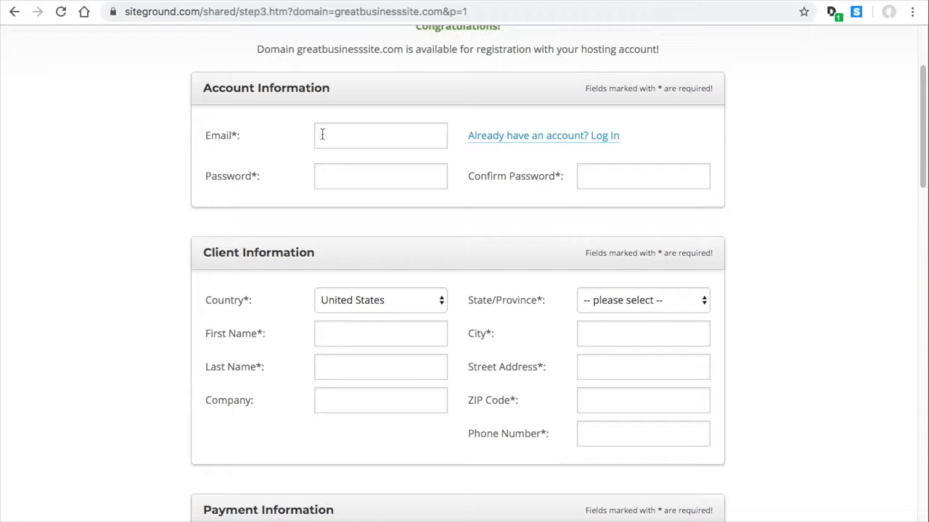
{"action": "left_click", "coordinate": [613, 178]}
{"action": "scroll", "coordinate": [580, 257], "scroll_direction": "down", "scroll_amount": 10}
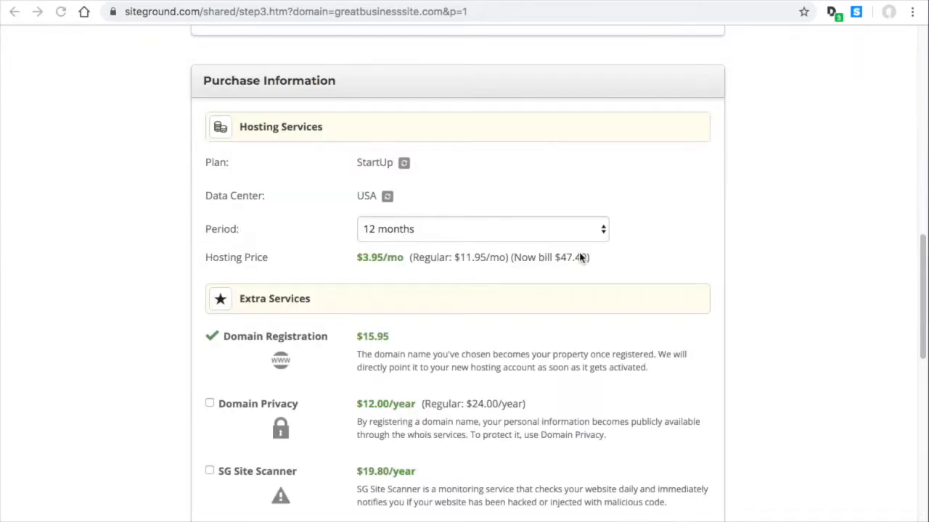
{"action": "scroll", "coordinate": [580, 257], "scroll_direction": "down", "scroll_amount": 1}
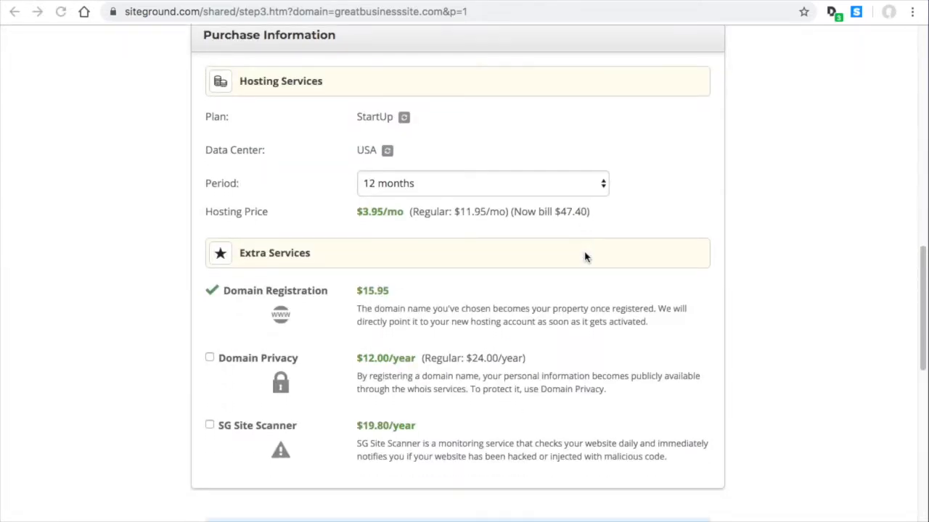
{"action": "scroll", "coordinate": [588, 254], "scroll_direction": "down", "scroll_amount": 1}
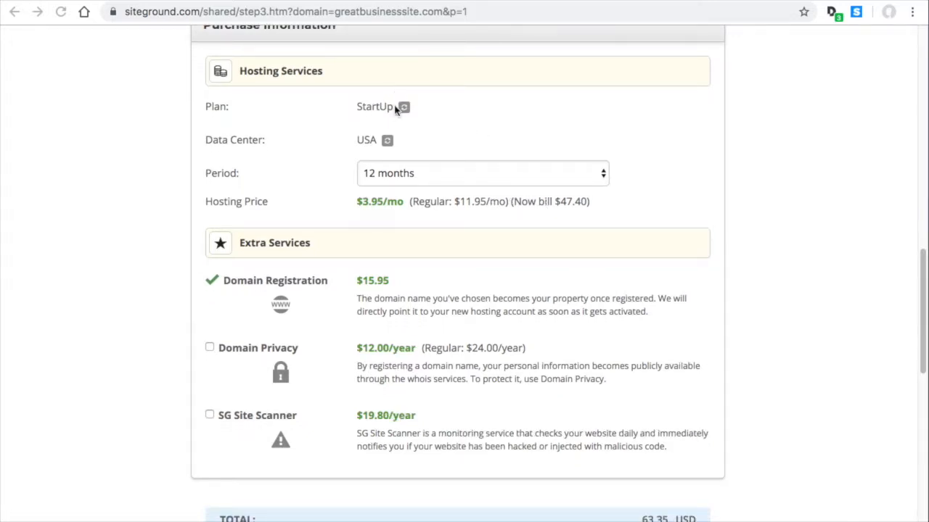
{"action": "scroll", "coordinate": [491, 263], "scroll_direction": "down", "scroll_amount": 1}
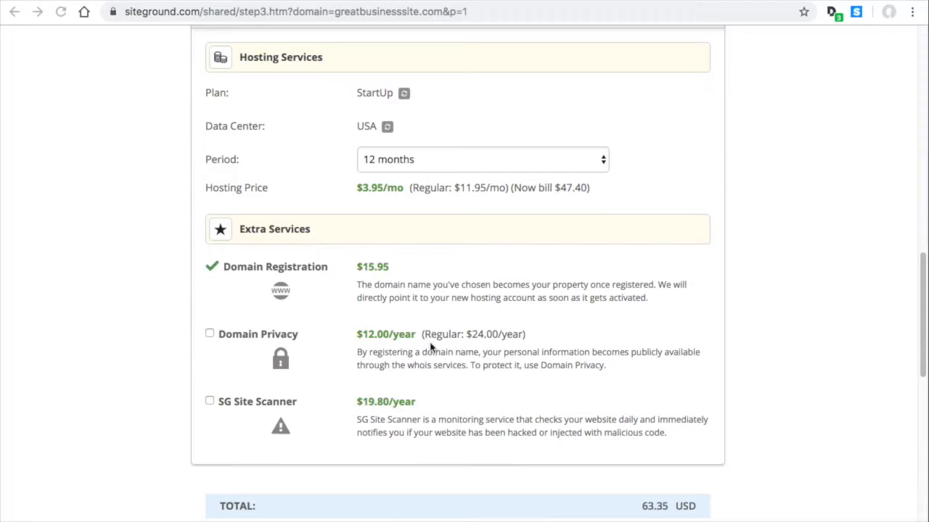
{"action": "left_click", "coordinate": [210, 334]}
{"action": "scroll", "coordinate": [607, 429], "scroll_direction": "down", "scroll_amount": 1}
{"action": "scroll", "coordinate": [619, 431], "scroll_direction": "down", "scroll_amount": 1}
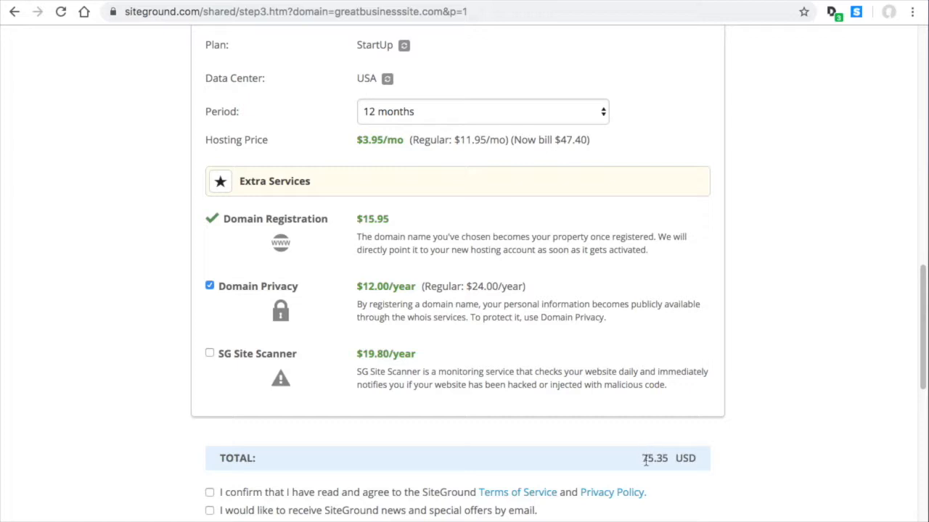
Step: Agree to the Terms of Service and Privacy Policy, opt in to news and special offers by email, and submit the payment
{"action": "scroll", "coordinate": [632, 468], "scroll_direction": "down", "scroll_amount": 1}
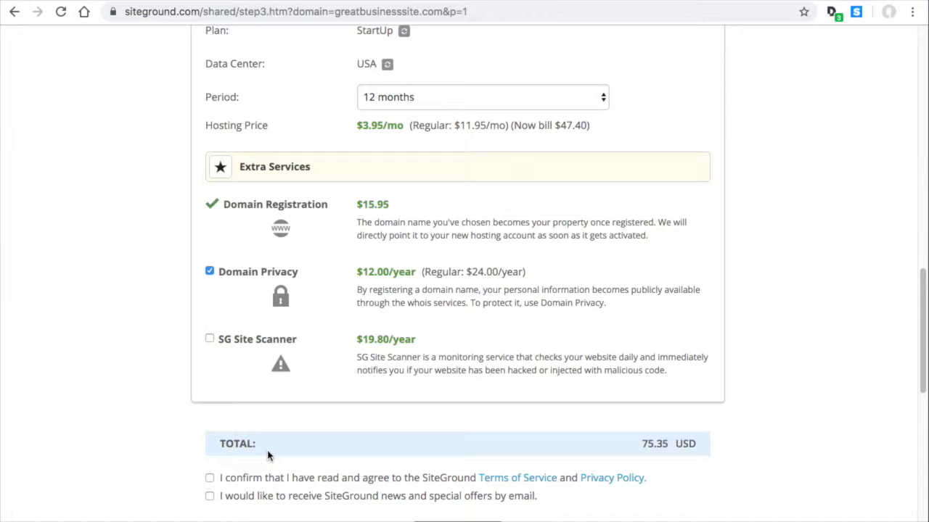
{"action": "left_click", "coordinate": [210, 478]}
{"action": "scroll", "coordinate": [368, 450], "scroll_direction": "down", "scroll_amount": 1}
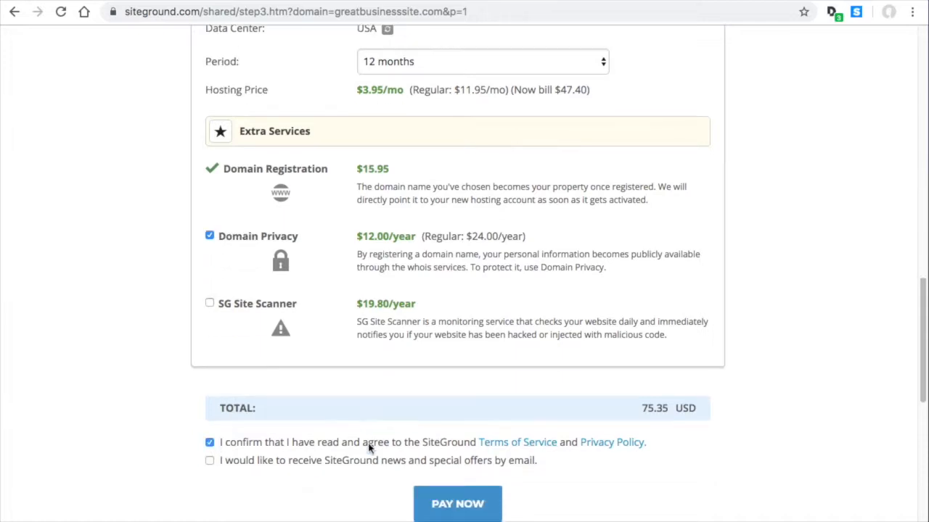
{"action": "left_click", "coordinate": [210, 461]}
{"action": "scroll", "coordinate": [568, 477], "scroll_direction": "down", "scroll_amount": 1}
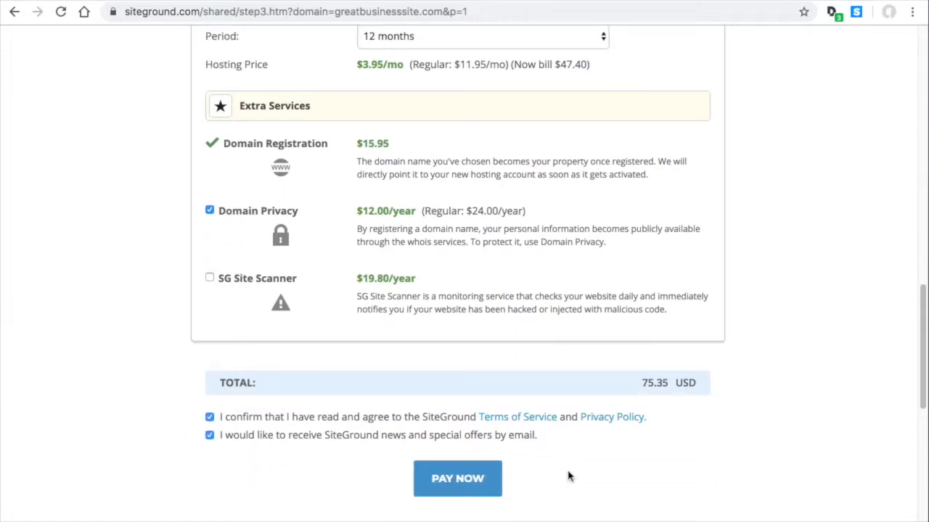
{"action": "scroll", "coordinate": [568, 478], "scroll_direction": "down", "scroll_amount": 1}
{"action": "left_click", "coordinate": [476, 435]}
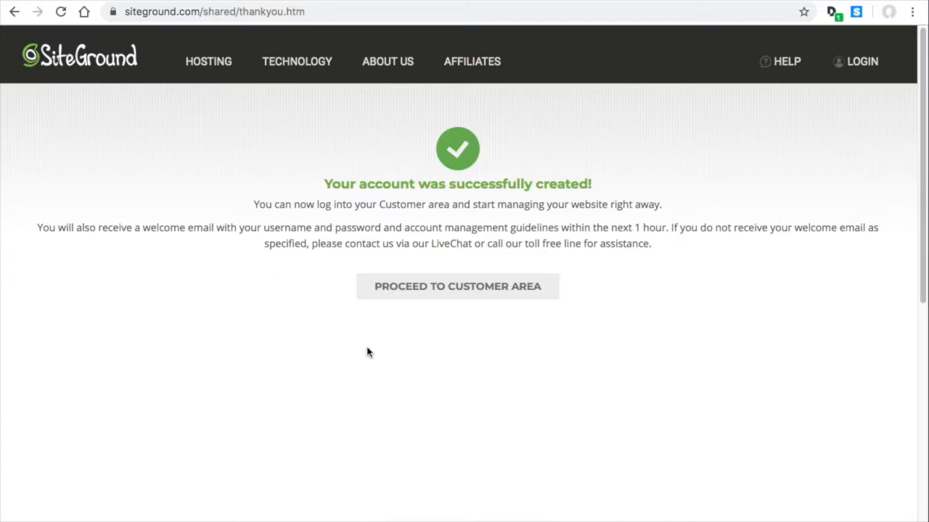
Step: Proceed to the customer area and start the site setup for greatbusinesssite.com
{"action": "left_click", "coordinate": [470, 293]}
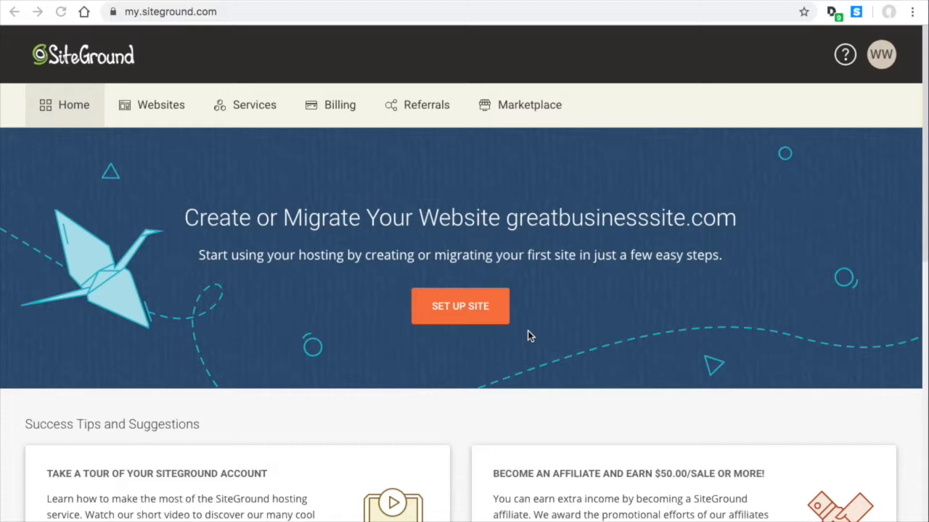
{"action": "scroll", "coordinate": [576, 319], "scroll_direction": "down", "scroll_amount": 4}
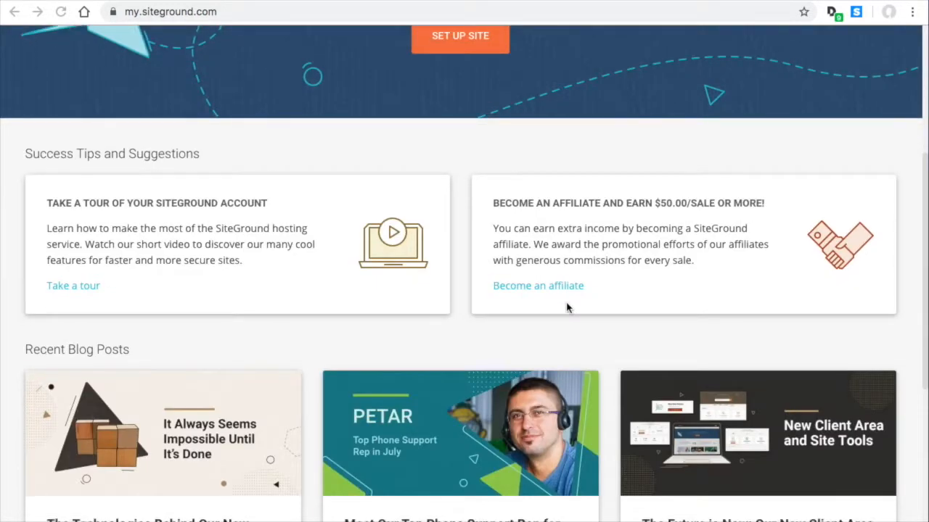
{"action": "scroll", "coordinate": [568, 308], "scroll_direction": "up", "scroll_amount": 4}
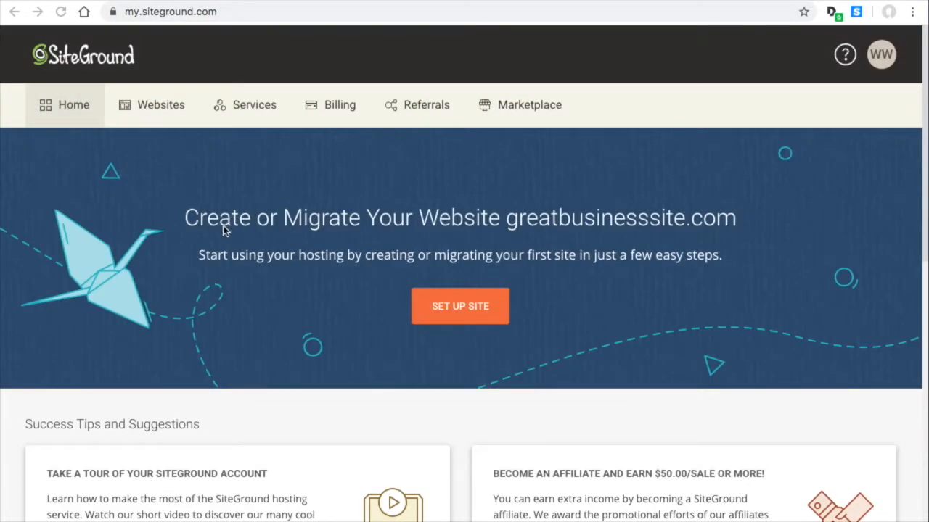
{"action": "left_click", "coordinate": [478, 311]}
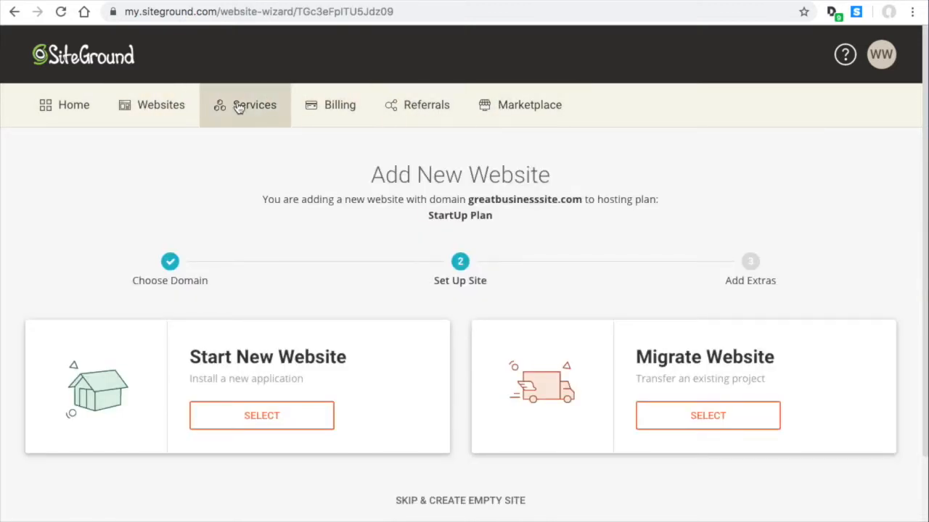
Step: Start a new website with WordPress as its application, and finish the setup wizard without adding SG Site Scanner
{"action": "scroll", "coordinate": [261, 330], "scroll_direction": "down", "scroll_amount": 2}
{"action": "left_click", "coordinate": [279, 342]}
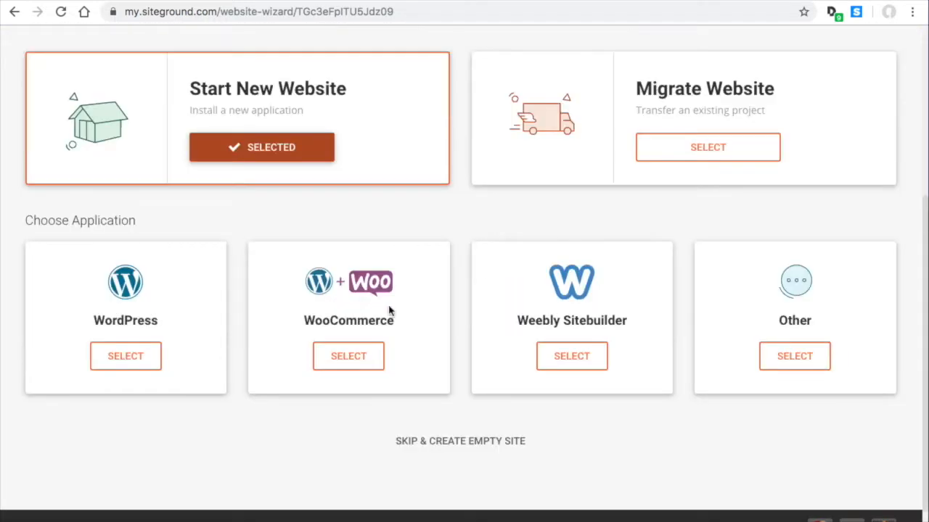
{"action": "left_click", "coordinate": [138, 356]}
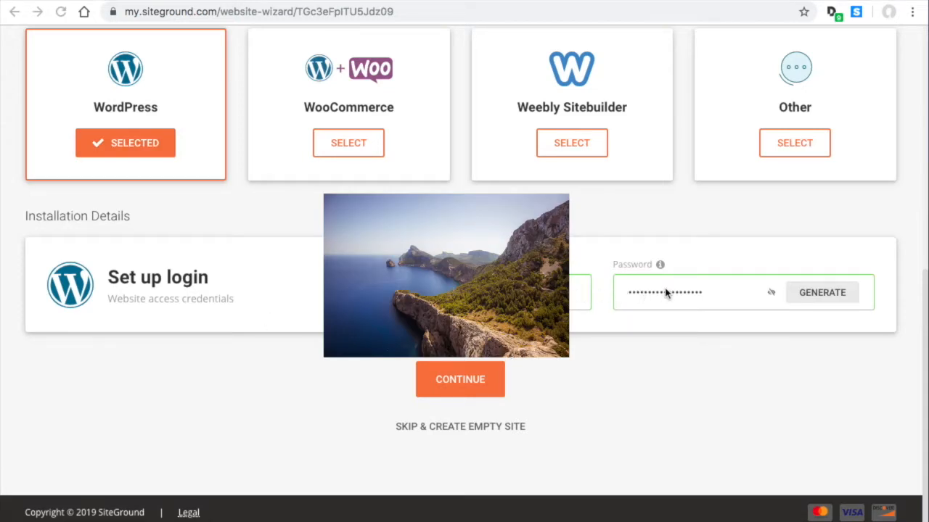
{"action": "left_click", "coordinate": [453, 384]}
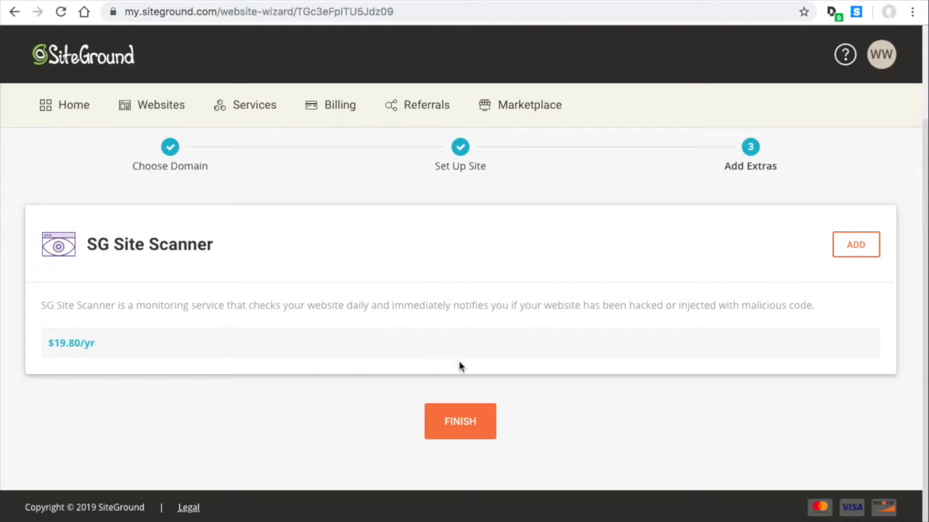
{"action": "left_click", "coordinate": [456, 428]}
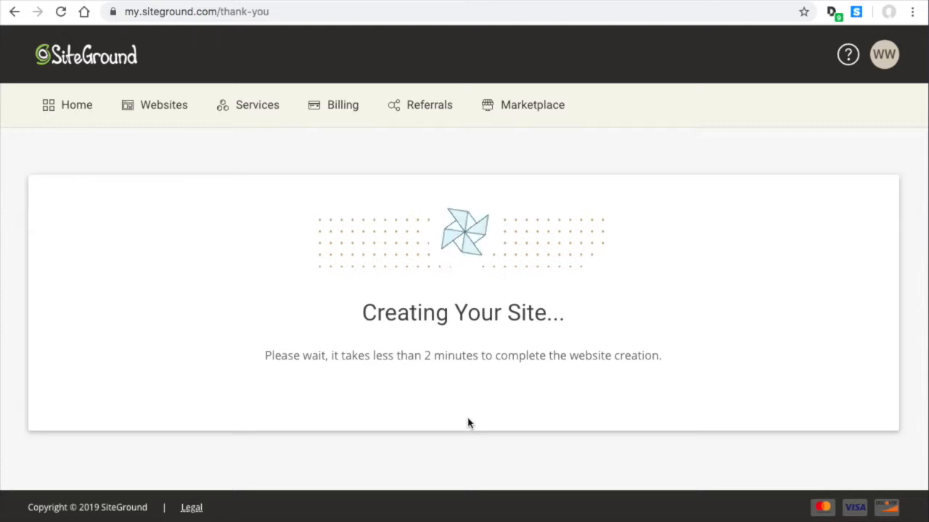
Step: Open the new site's tools dashboard, look through the tools available for pinning, and dismiss the pinned tools editor
{"action": "scroll", "coordinate": [432, 265], "scroll_direction": "down", "scroll_amount": 3}
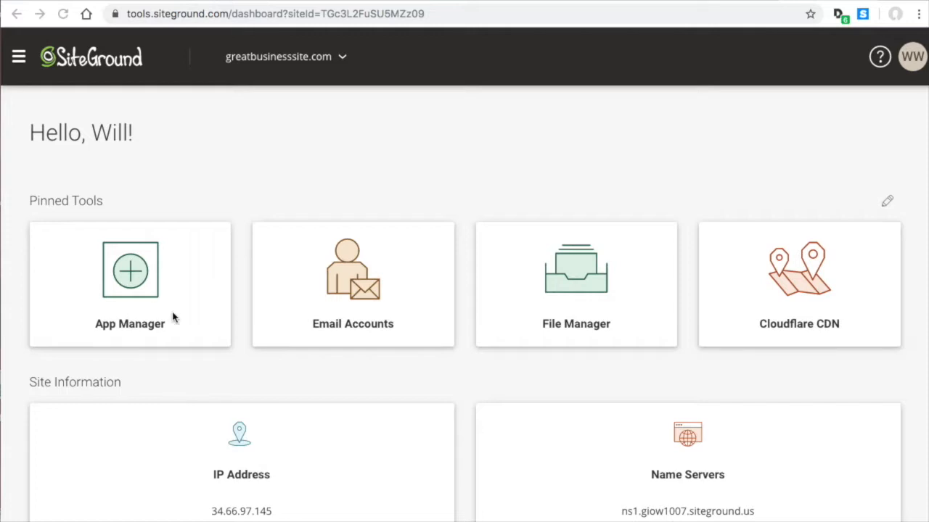
{"action": "left_click", "coordinate": [888, 201]}
{"action": "left_click", "coordinate": [889, 201]}
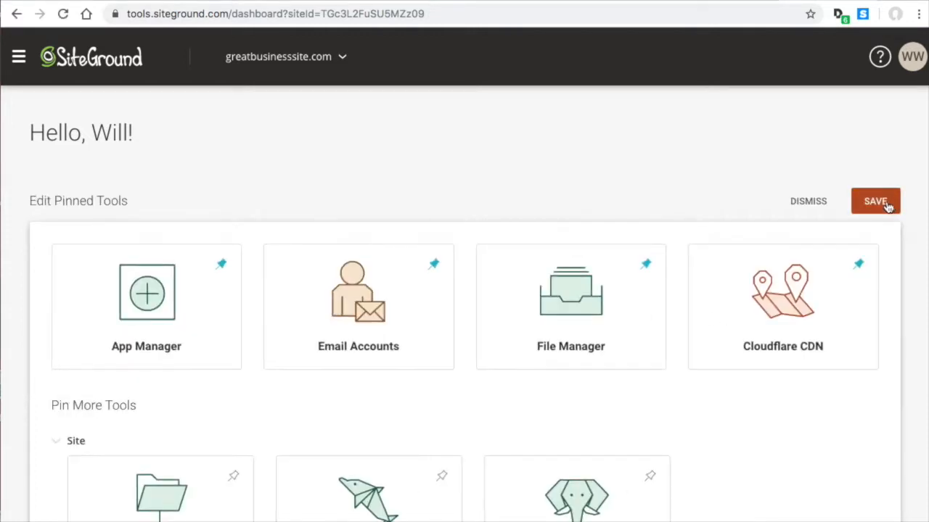
{"action": "scroll", "coordinate": [435, 297], "scroll_direction": "down", "scroll_amount": 6}
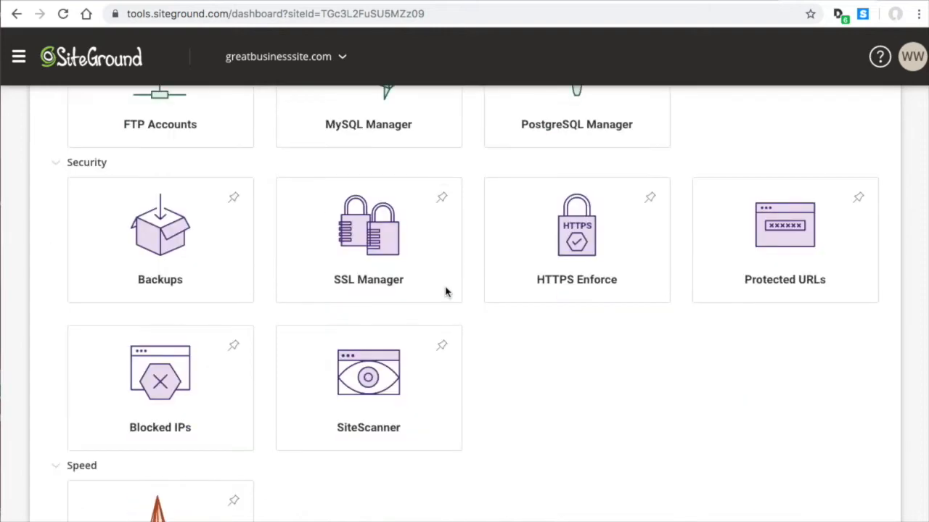
{"action": "scroll", "coordinate": [523, 272], "scroll_direction": "down", "scroll_amount": 8}
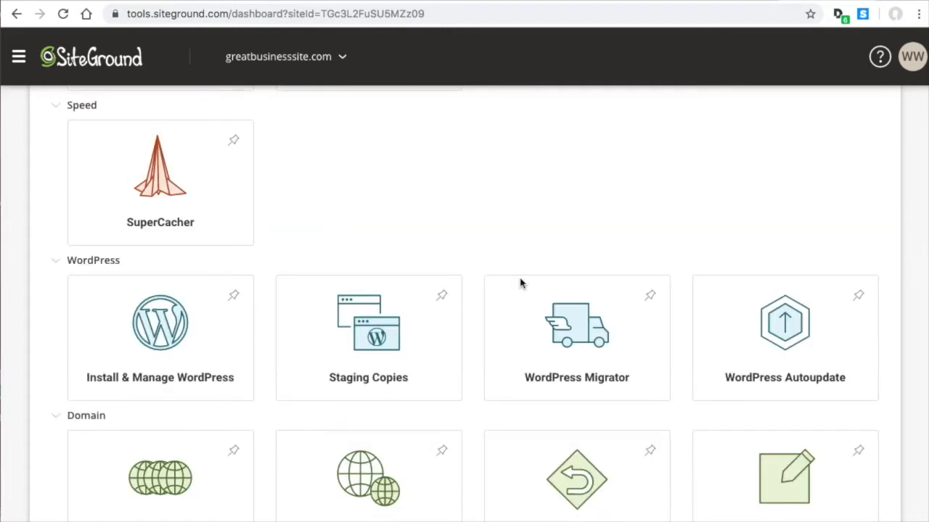
{"action": "scroll", "coordinate": [519, 286], "scroll_direction": "down", "scroll_amount": 12}
{"action": "scroll", "coordinate": [529, 312], "scroll_direction": "up", "scroll_amount": 14}
{"action": "scroll", "coordinate": [537, 312], "scroll_direction": "up", "scroll_amount": 15}
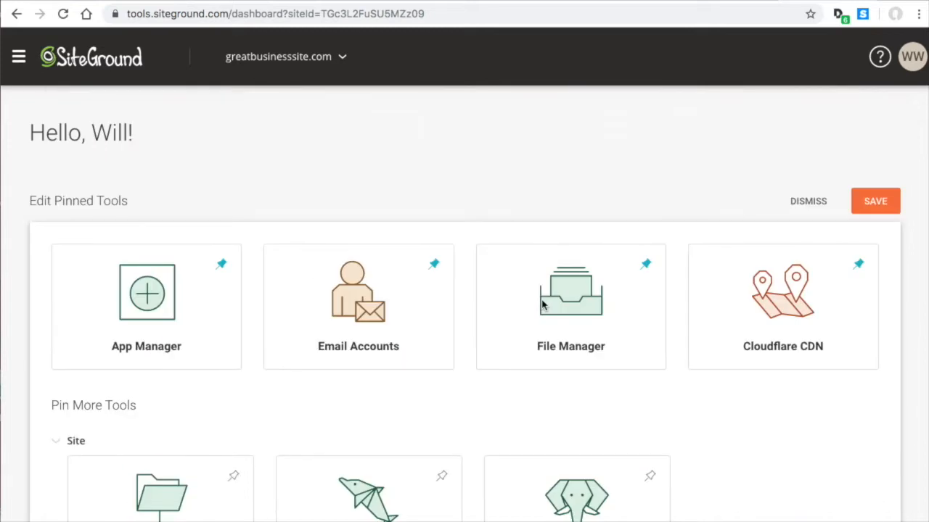
{"action": "left_click", "coordinate": [807, 201]}
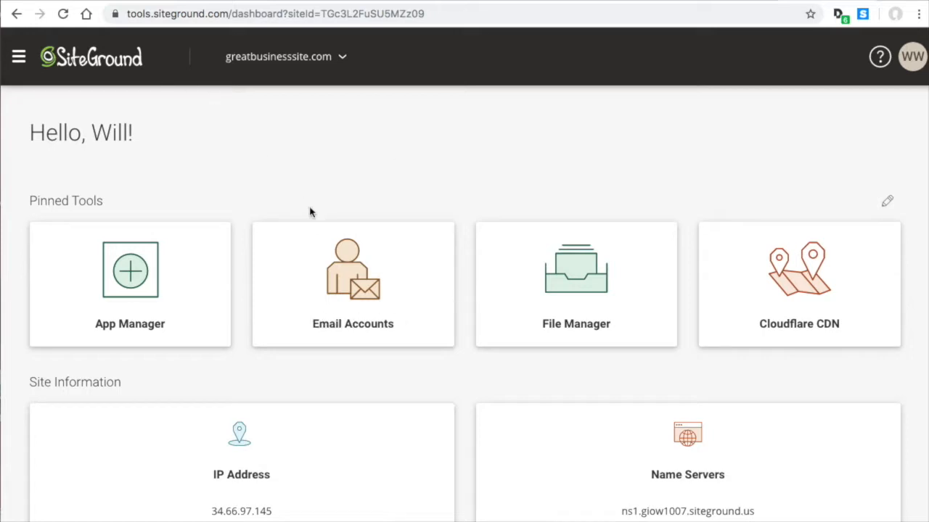
Step: Return from the site tools to the main account and open the website details of greatbusinesssite.com
{"action": "left_click", "coordinate": [19, 57]}
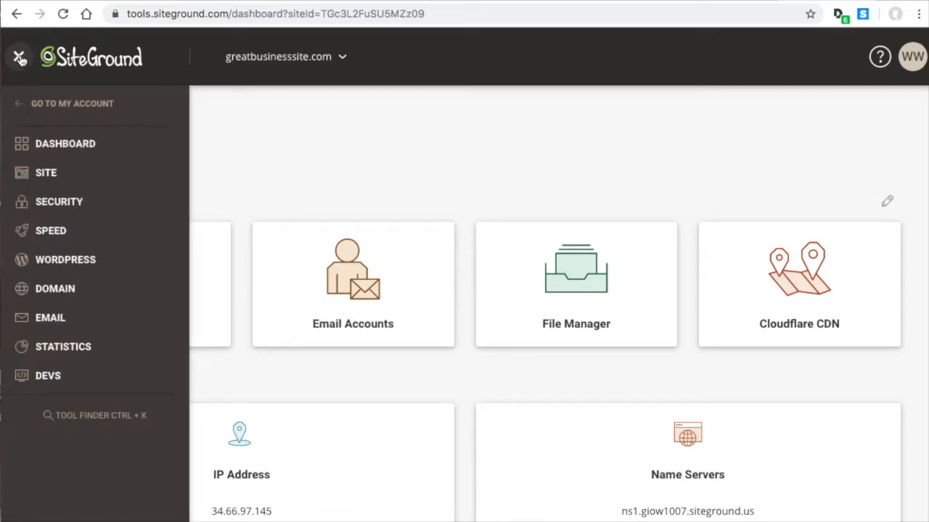
{"action": "left_click", "coordinate": [86, 108]}
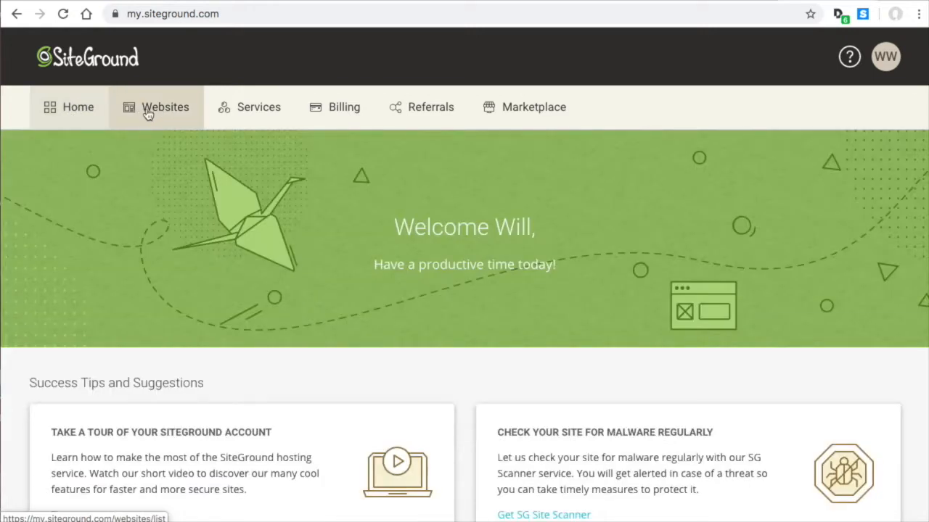
{"action": "left_click", "coordinate": [165, 109]}
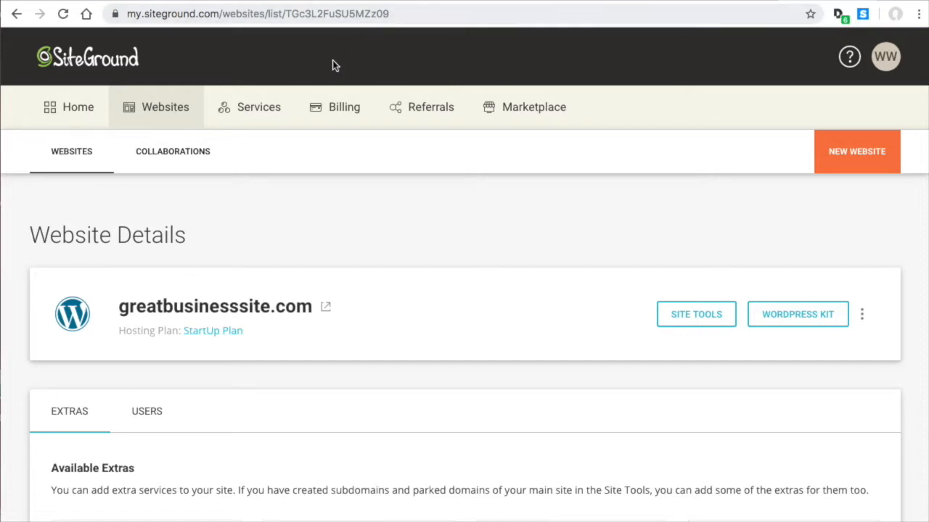
Step: Open the live greatbusinesssite.com website and look over its default front page down to the footer
{"action": "left_click", "coordinate": [328, 308]}
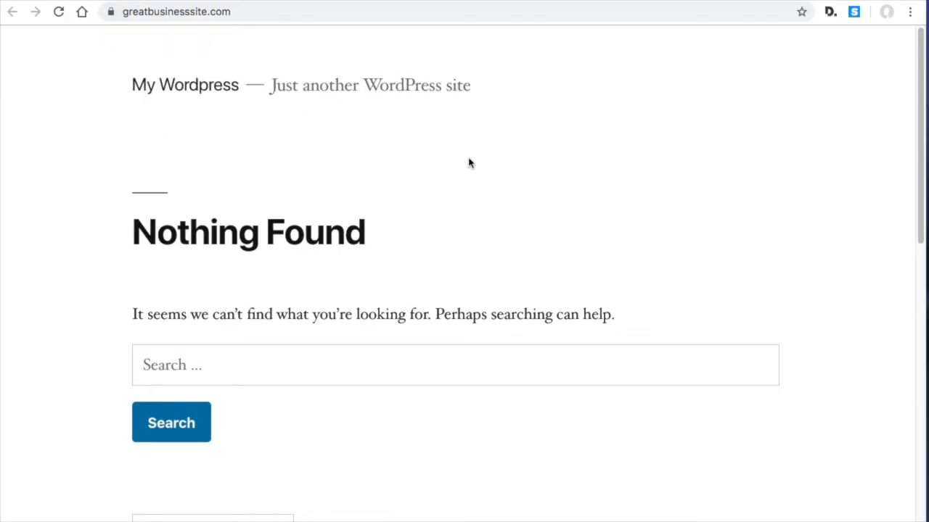
{"action": "scroll", "coordinate": [453, 198], "scroll_direction": "down", "scroll_amount": 10}
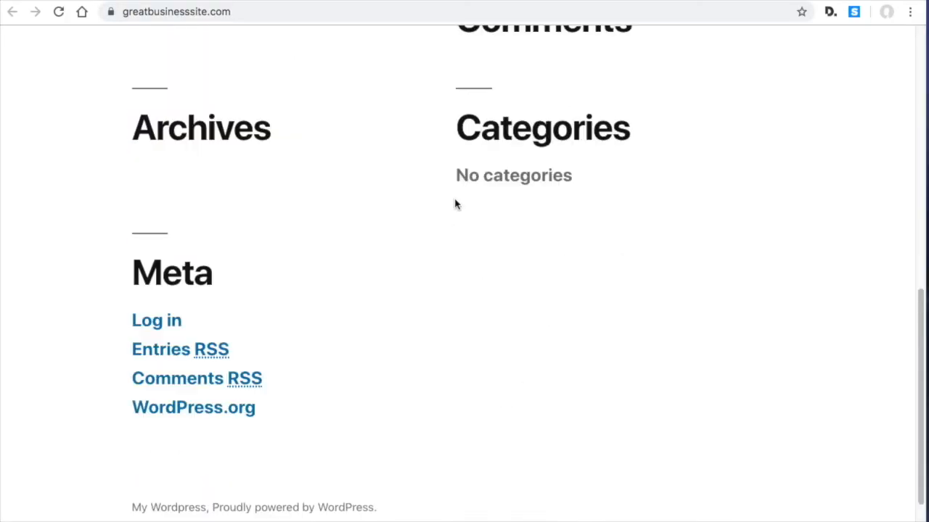
{"action": "scroll", "coordinate": [456, 204], "scroll_direction": "up", "scroll_amount": 10}
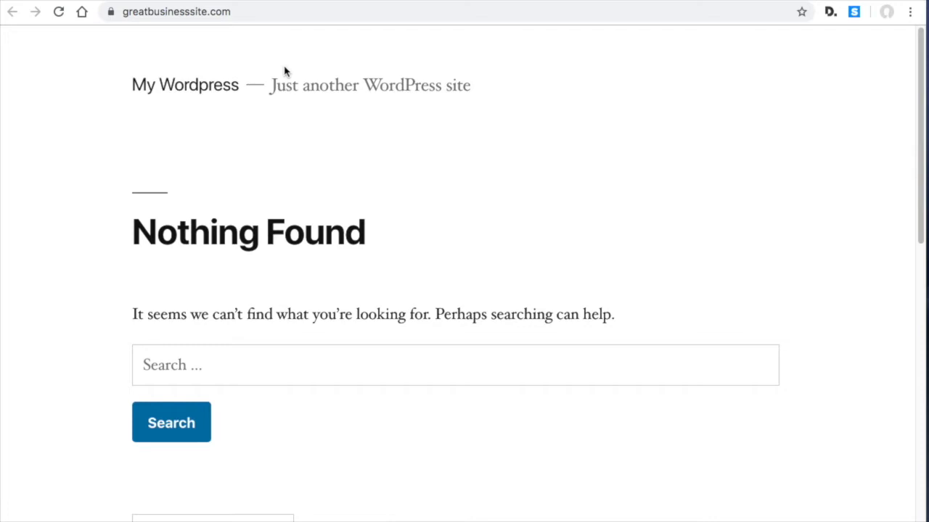
Step: Go to greatbusinesssite.com/wp-login.php and log in to the WordPress admin with the filled-in credentials
{"action": "left_click", "coordinate": [290, 12]}
{"action": "left_click", "coordinate": [291, 13]}
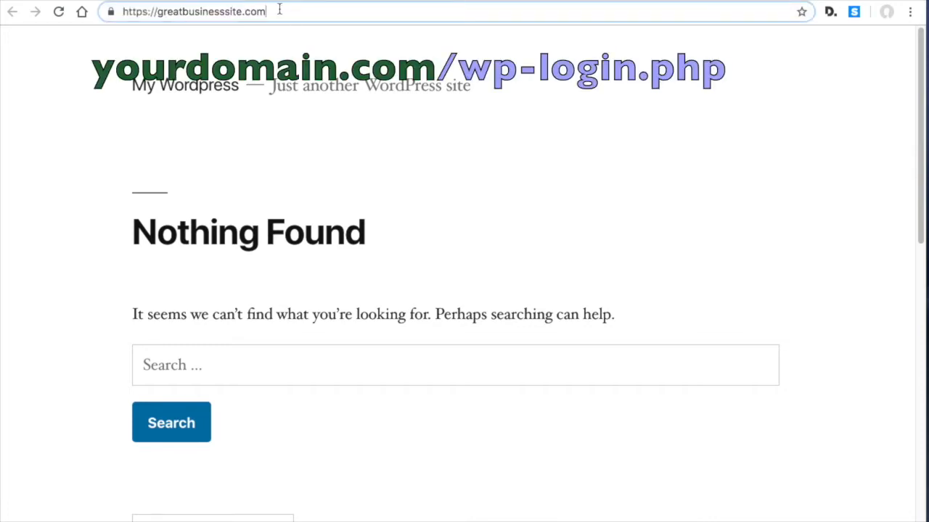
{"action": "type", "text": "/wp"}
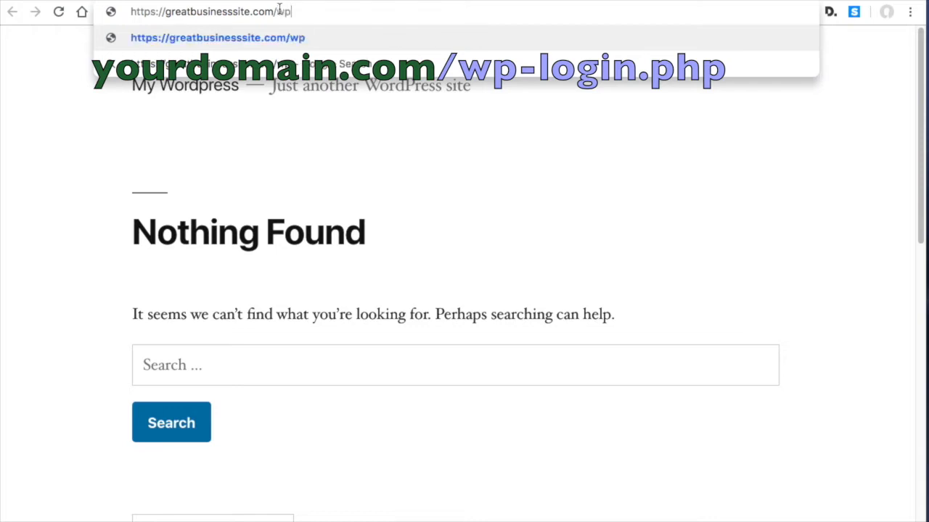
{"action": "type", "text": "-login.php"}
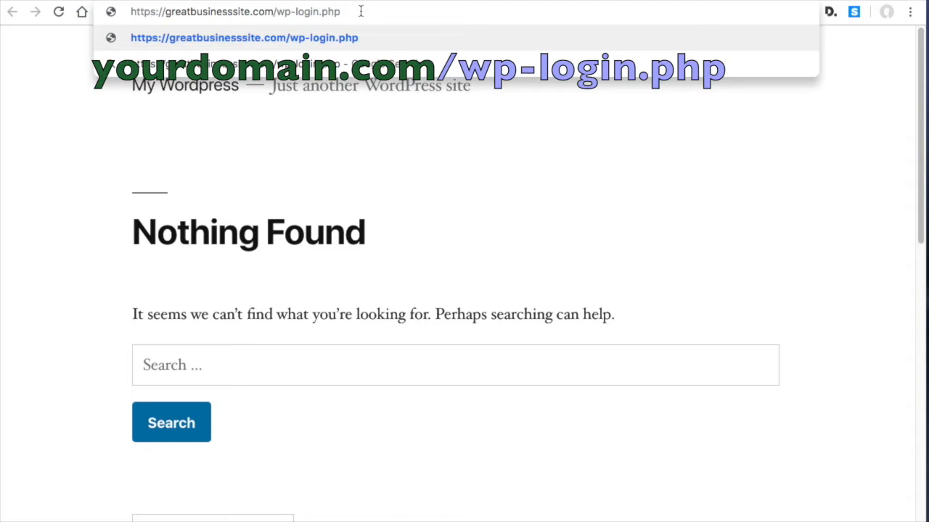
{"action": "key", "text": "Return"}
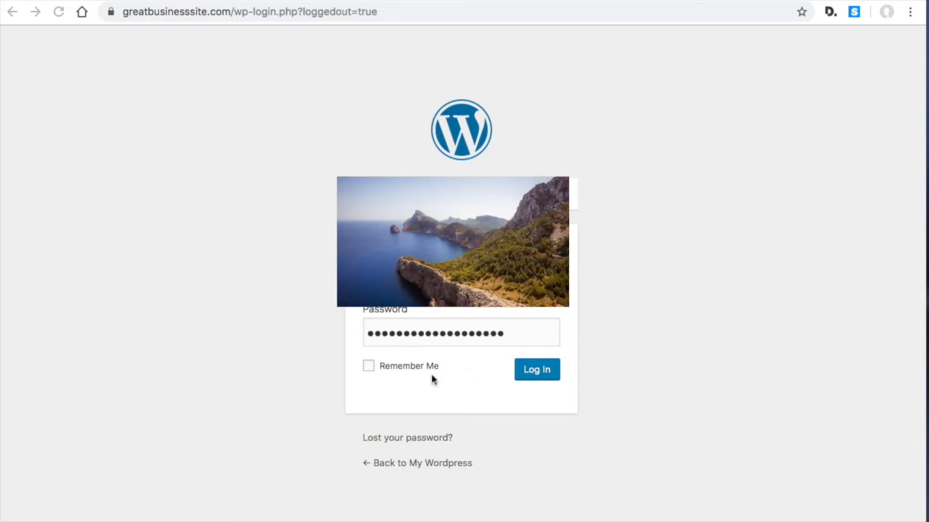
{"action": "left_click", "coordinate": [537, 371]}
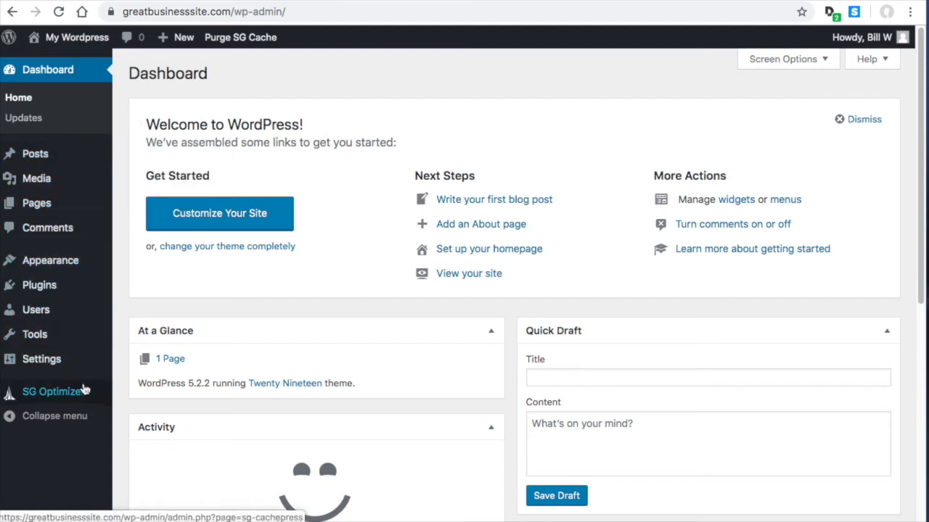
Step: Look through the Appearance options and the list of posts in the WordPress admin, and open the list of pages
{"action": "mouse_move", "coordinate": [75, 264]}
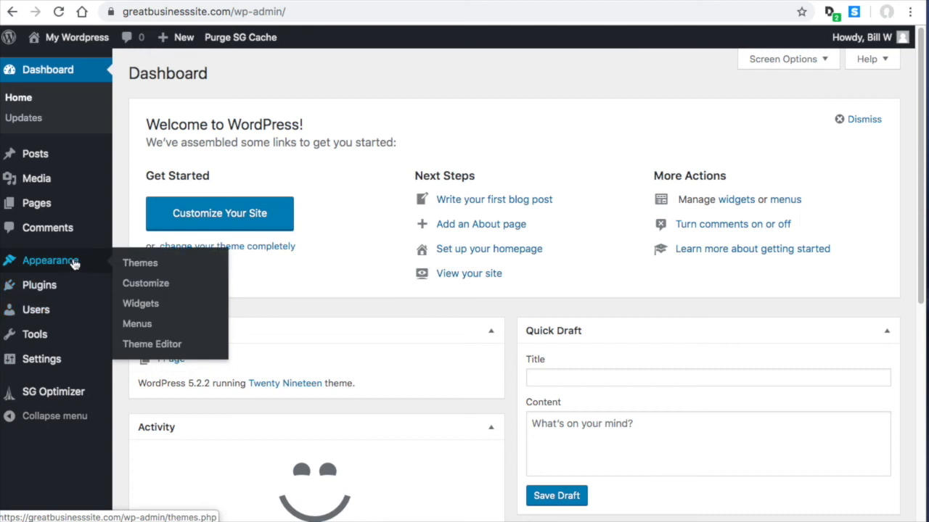
{"action": "left_click", "coordinate": [35, 154]}
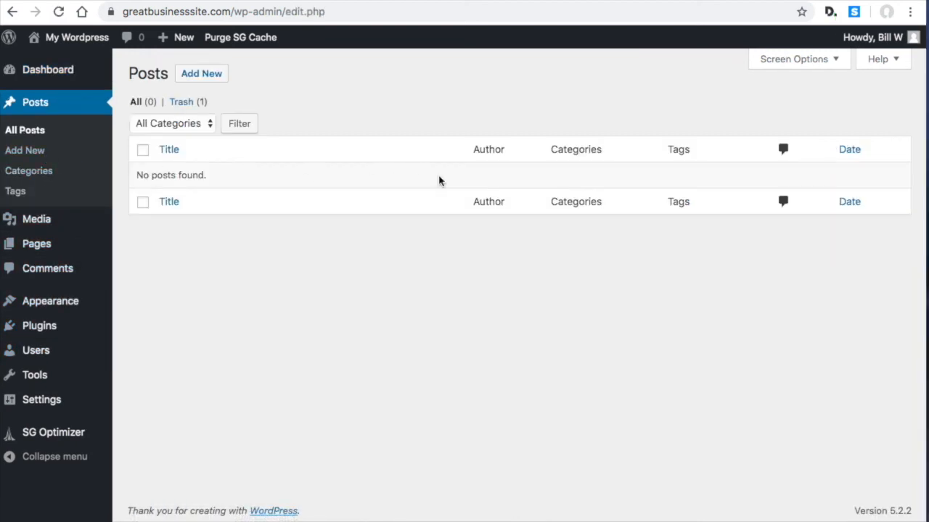
{"action": "left_click", "coordinate": [49, 250]}
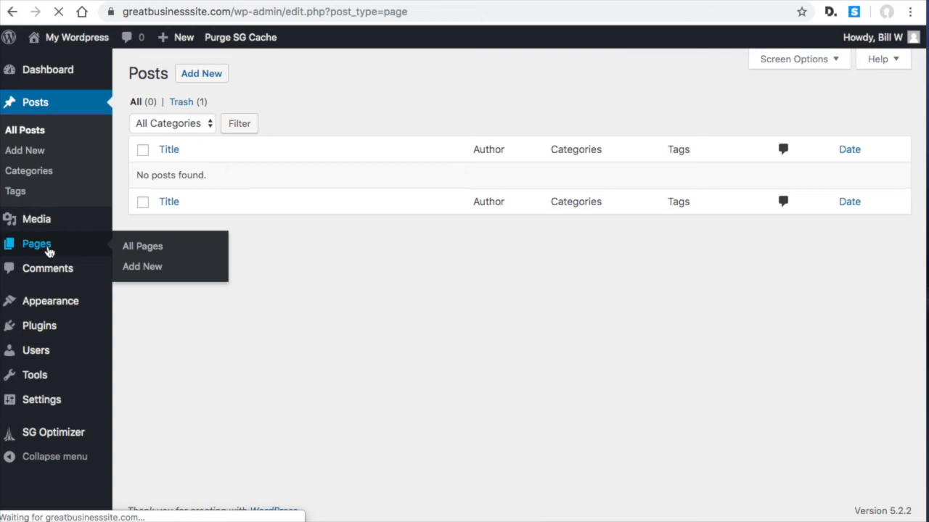